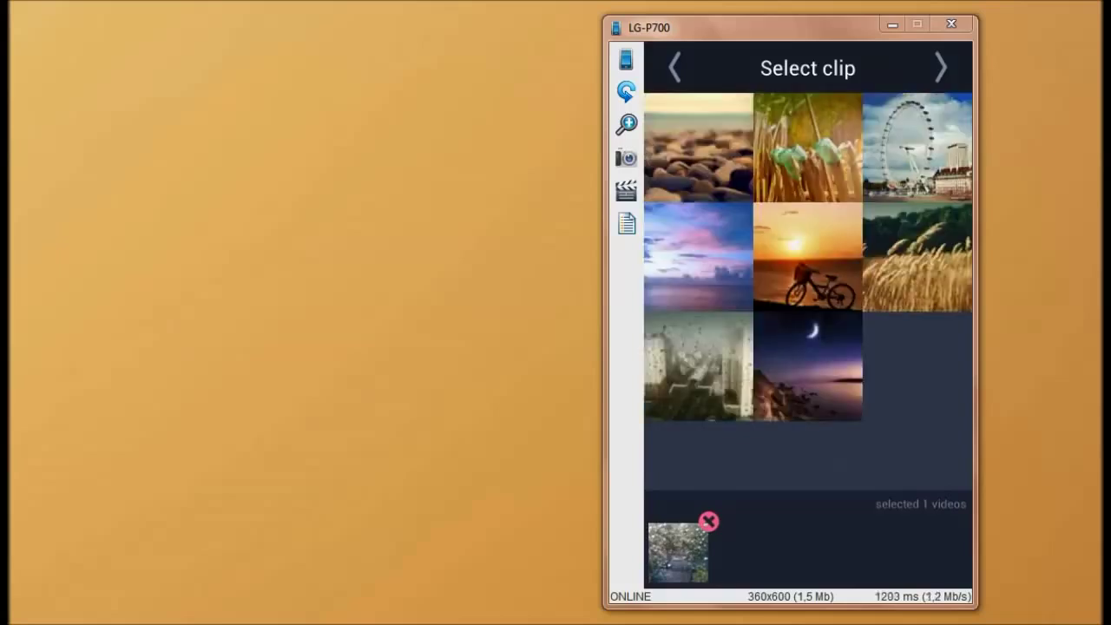
Step: Add the hazy city buildings clip to the selected clips, and enter "Rainy Day" as a subtitle on the video
{"action": "left_click", "coordinate": [698, 366]}
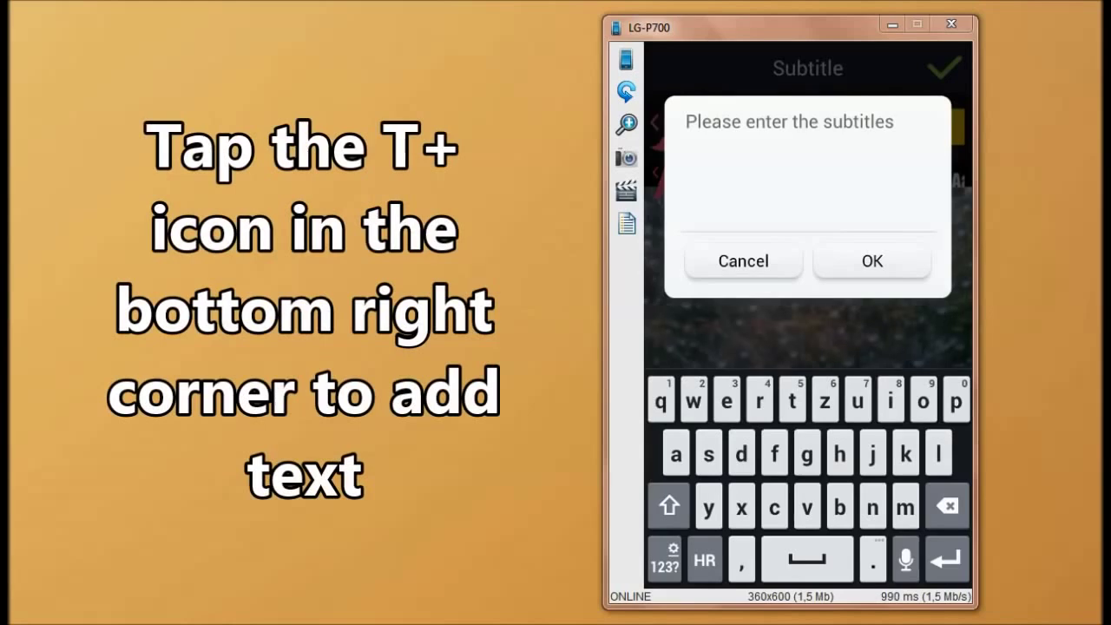
{"action": "type", "text": "R"}
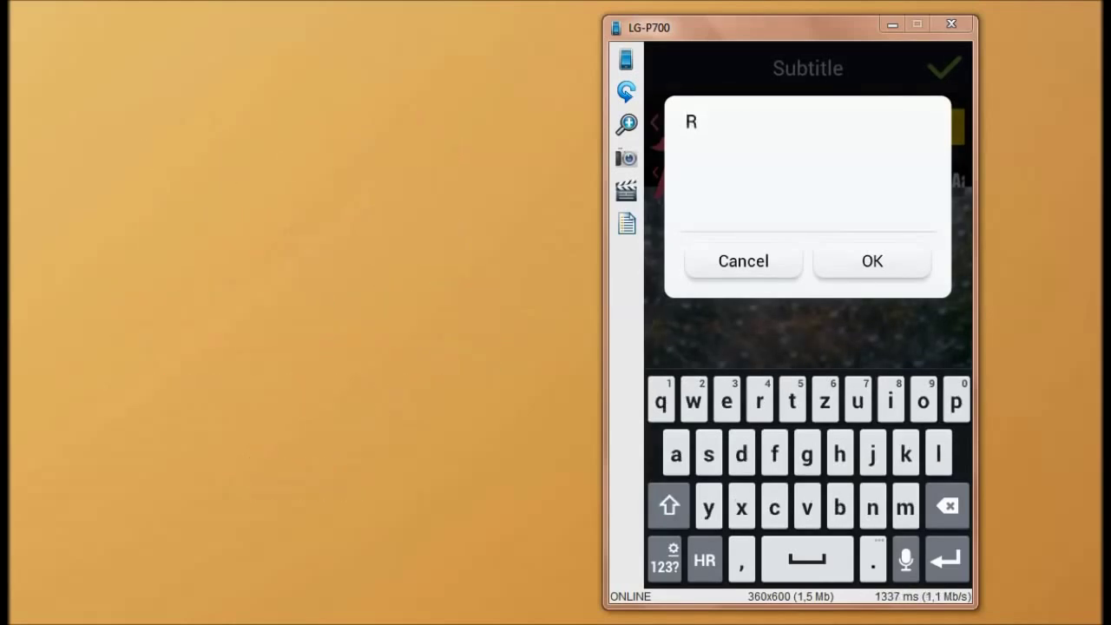
{"action": "type", "text": "ai"}
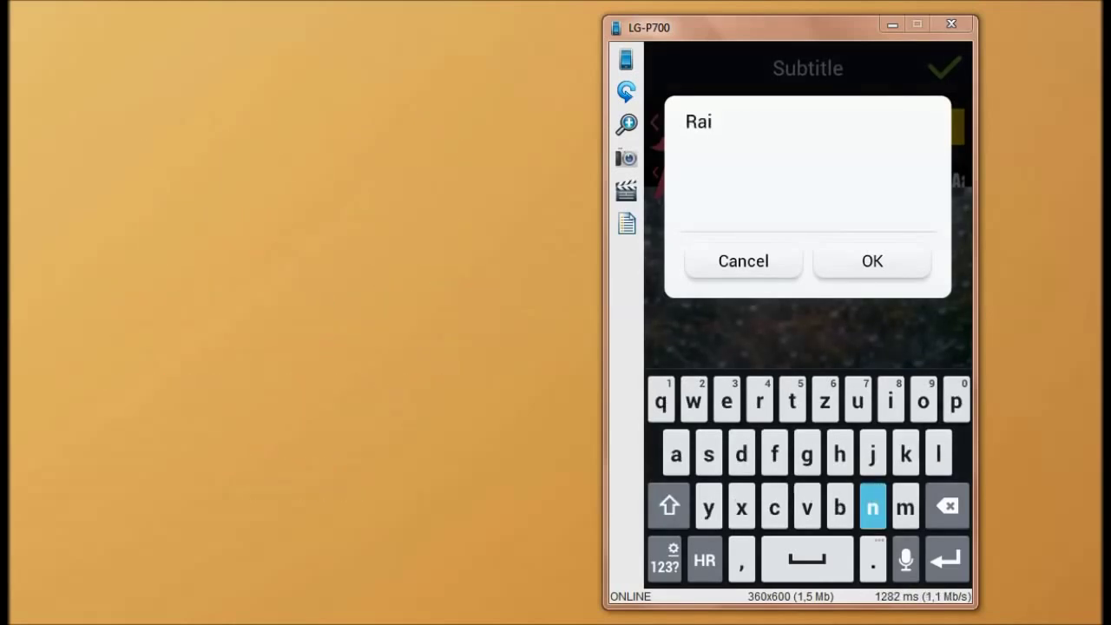
{"action": "type", "text": "ny Da"}
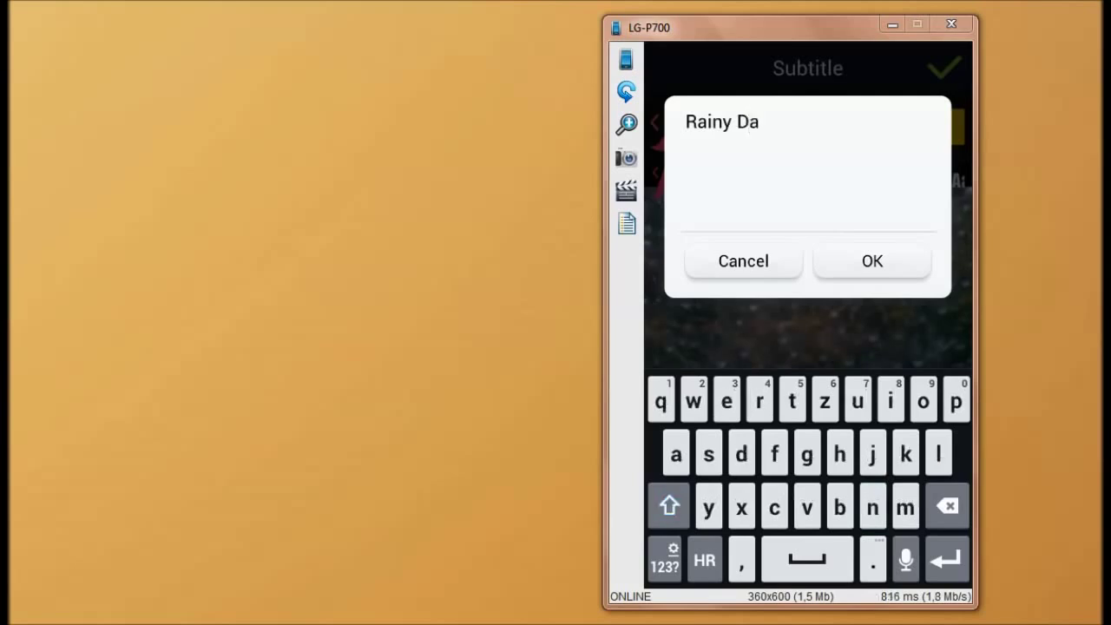
{"action": "type", "text": "y"}
{"action": "left_click", "coordinate": [872, 261]}
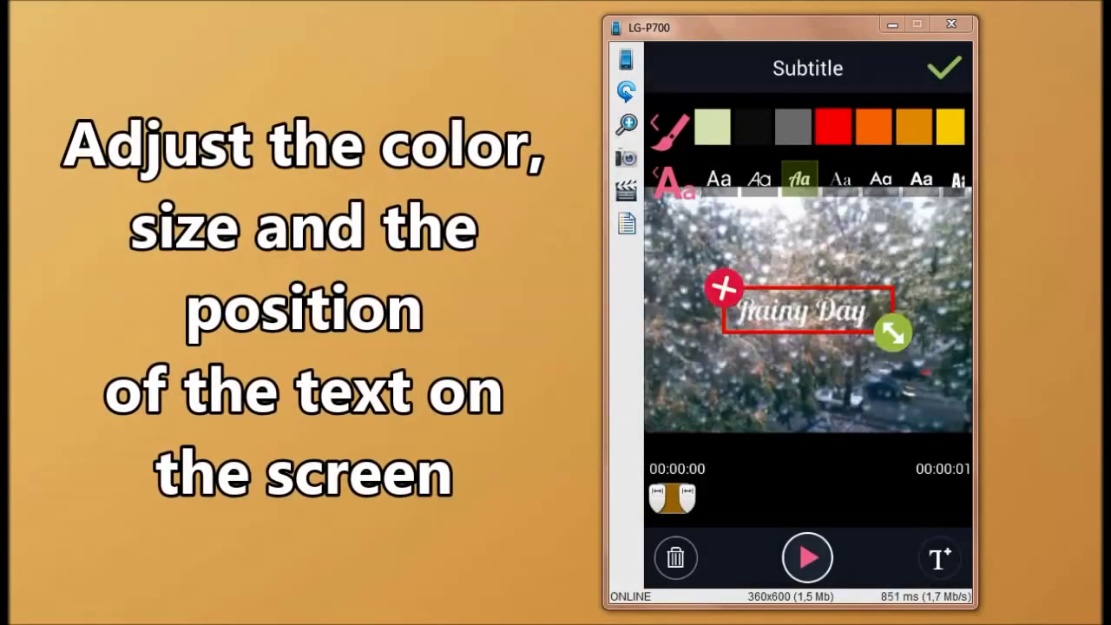
Step: Enlarge the "Rainy Day" subtitle, colour it dark orange, place it in the frame's lower left and time it from 00:00:01 to 00:00:02
{"action": "left_click_drag", "start_coordinate": [892, 333], "coordinate": [934, 344]}
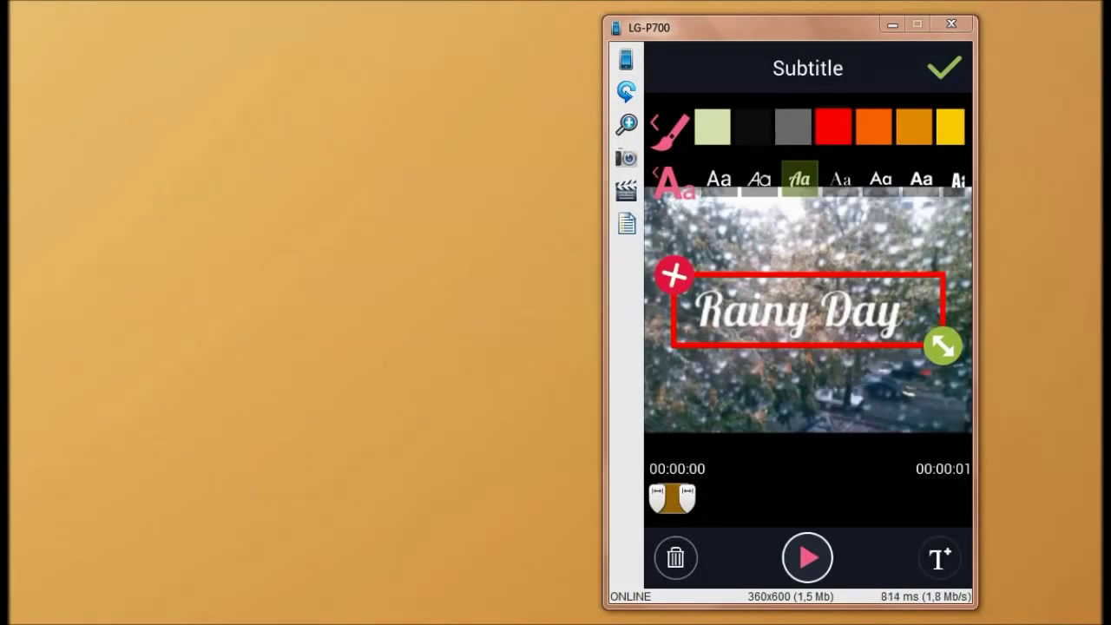
{"action": "left_click", "coordinate": [914, 128]}
{"action": "left_click_drag", "start_coordinate": [807, 311], "coordinate": [777, 400]}
{"action": "mouse_move", "coordinate": [687, 498]}
{"action": "left_mouse_down"}
{"action": "mouse_move", "coordinate": [719, 498]}
{"action": "mouse_move", "coordinate": [673, 498]}
{"action": "mouse_move", "coordinate": [692, 498]}
{"action": "left_mouse_up"}
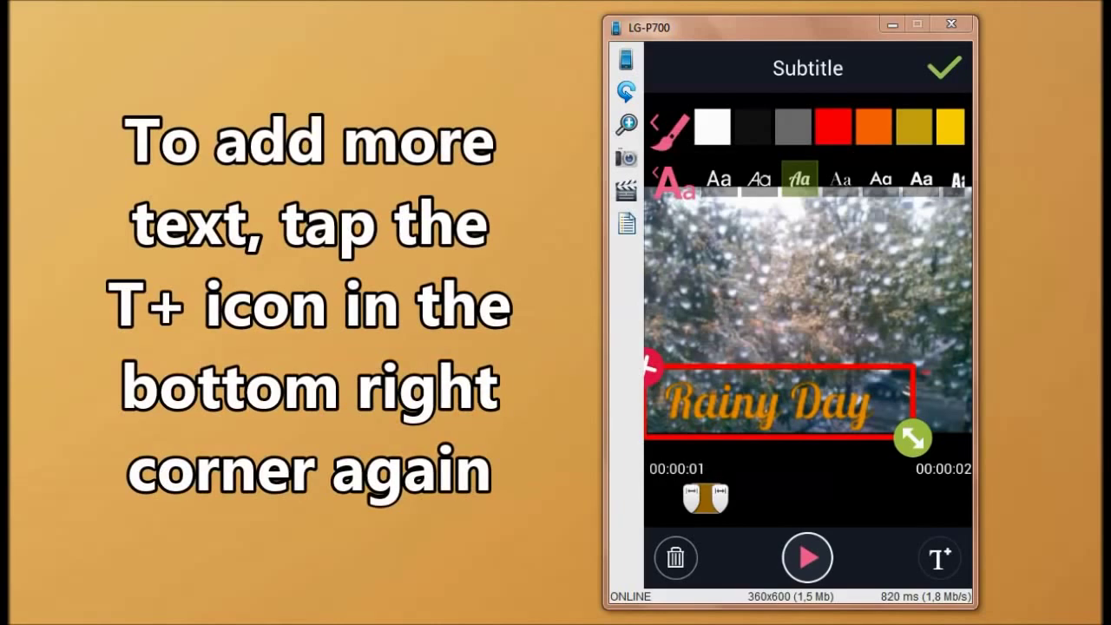
Step: Add a second subtitle, "Waiting For The Sun...", in the frame's upper left at 00:00:11 to 00:00:13 and accept the subtitles
{"action": "left_click", "coordinate": [940, 558]}
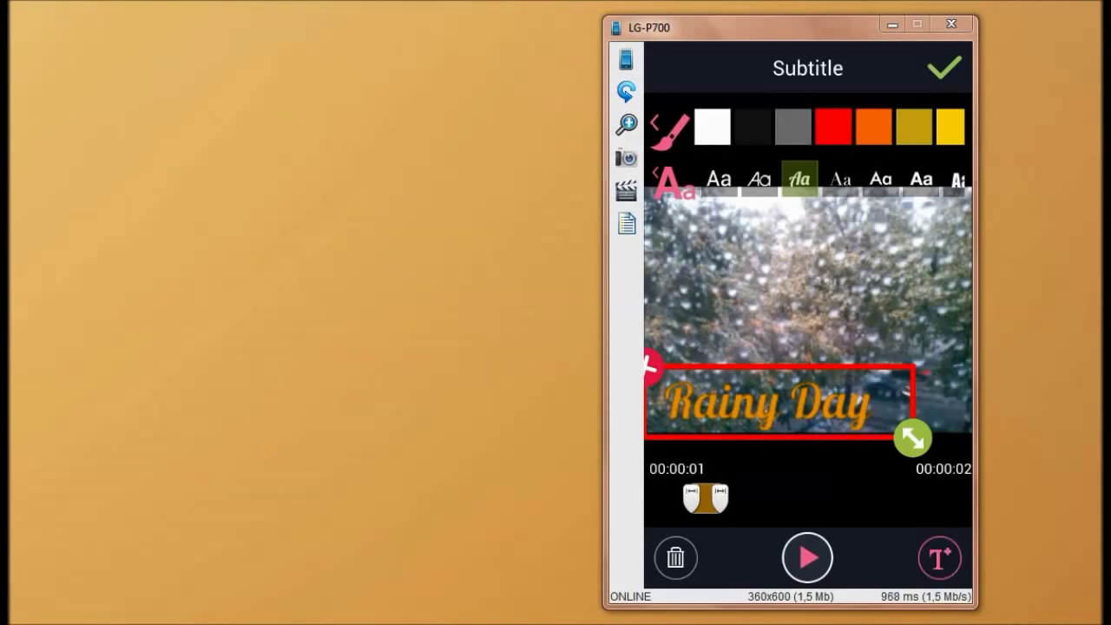
{"action": "type", "text": "Waiting For The Sun..."}
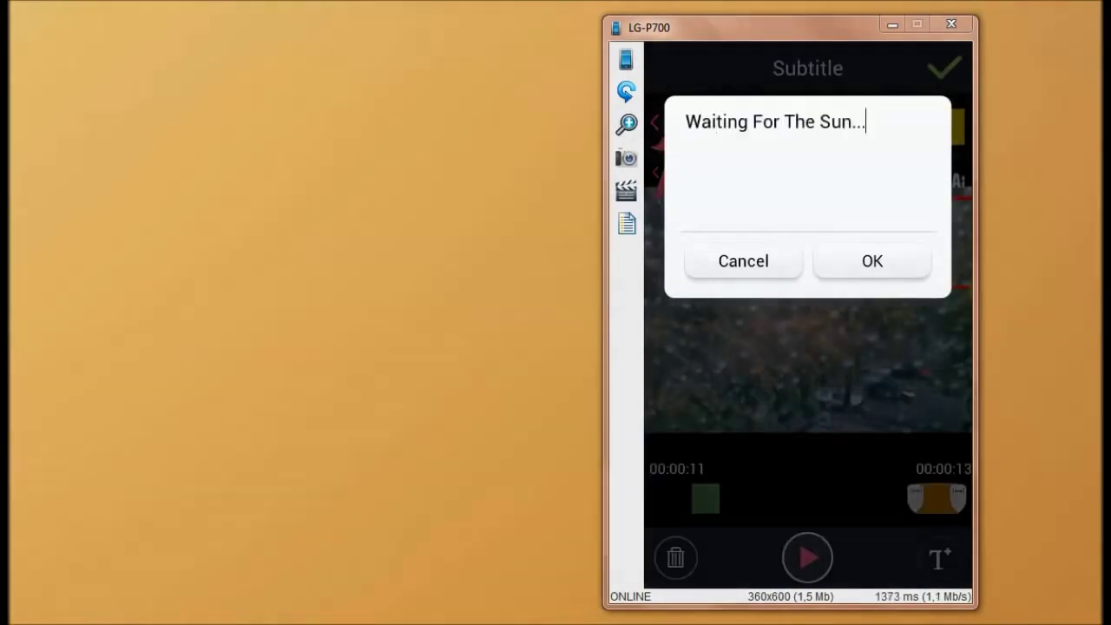
{"action": "left_click", "coordinate": [872, 261]}
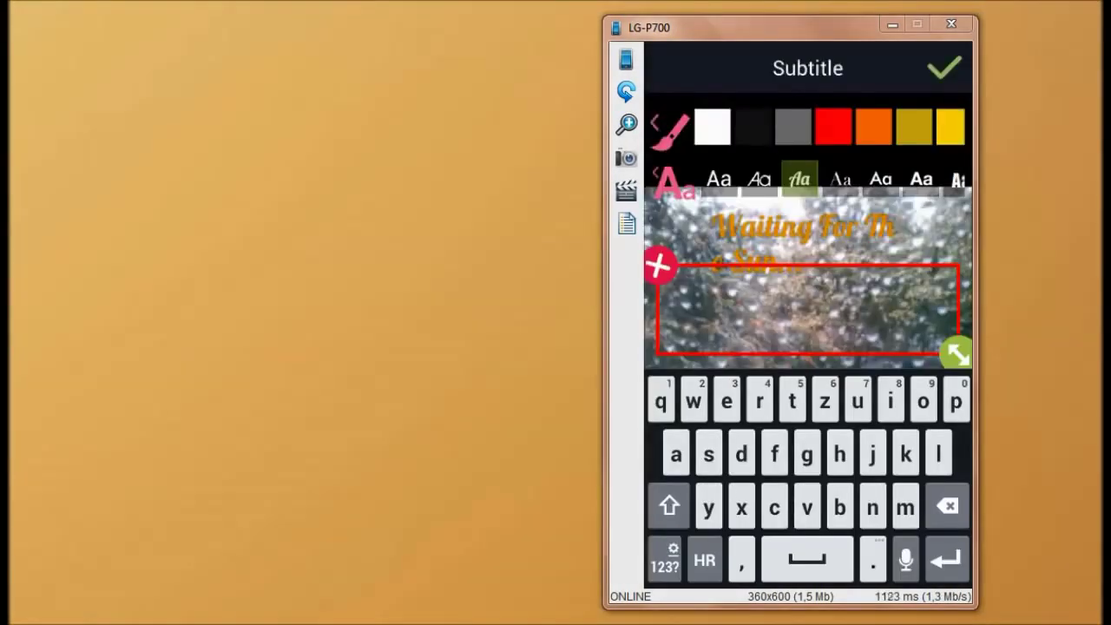
{"action": "left_click_drag", "start_coordinate": [808, 310], "coordinate": [804, 293]}
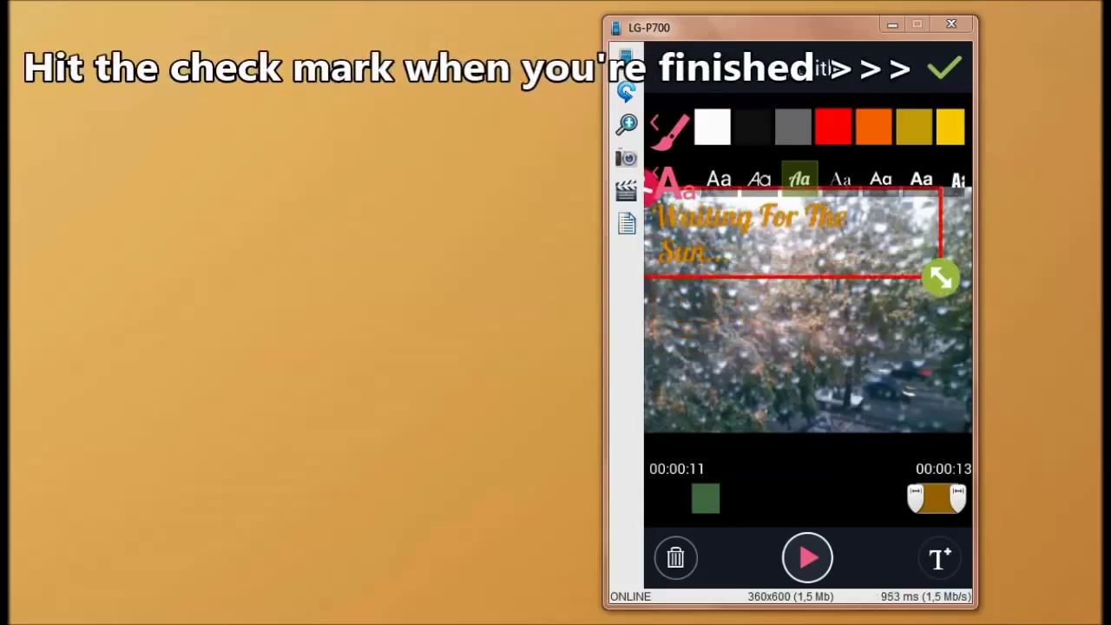
{"action": "left_click", "coordinate": [944, 68]}
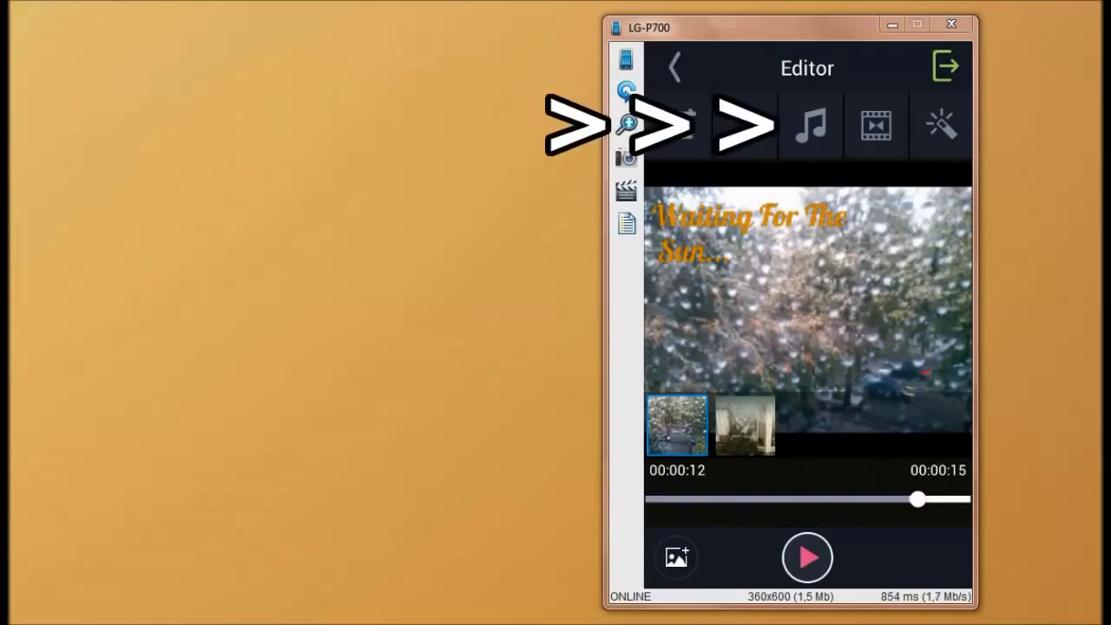
Step: Add Parasail.mp3 as the background music, trimmed to the section from 00:00 to 00:39
{"action": "left_click", "coordinate": [811, 126]}
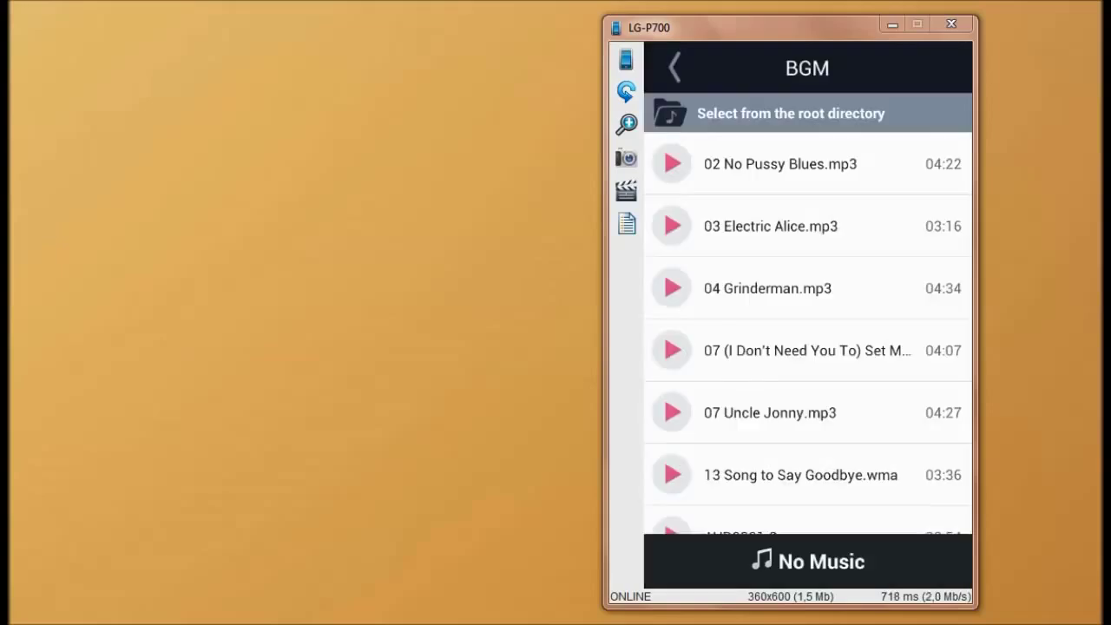
{"action": "scroll", "coordinate": [807, 333], "scroll_direction": "down", "scroll_amount": 1}
{"action": "scroll", "coordinate": [807, 333], "scroll_direction": "down", "scroll_amount": 15}
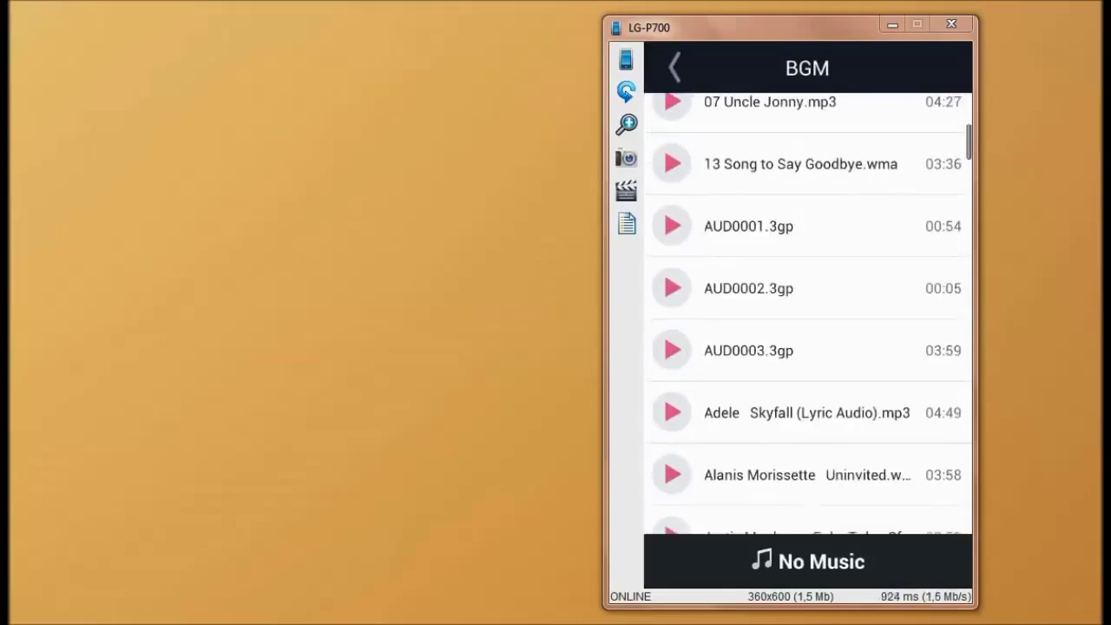
{"action": "left_click", "coordinate": [672, 270]}
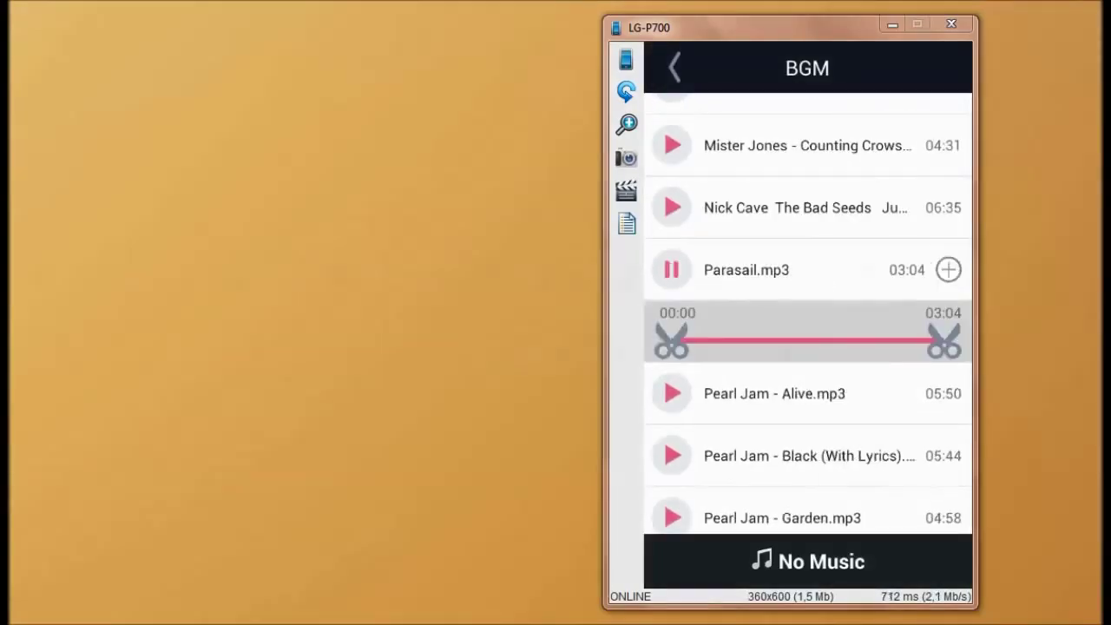
{"action": "left_click_drag", "start_coordinate": [944, 341], "coordinate": [729, 340]}
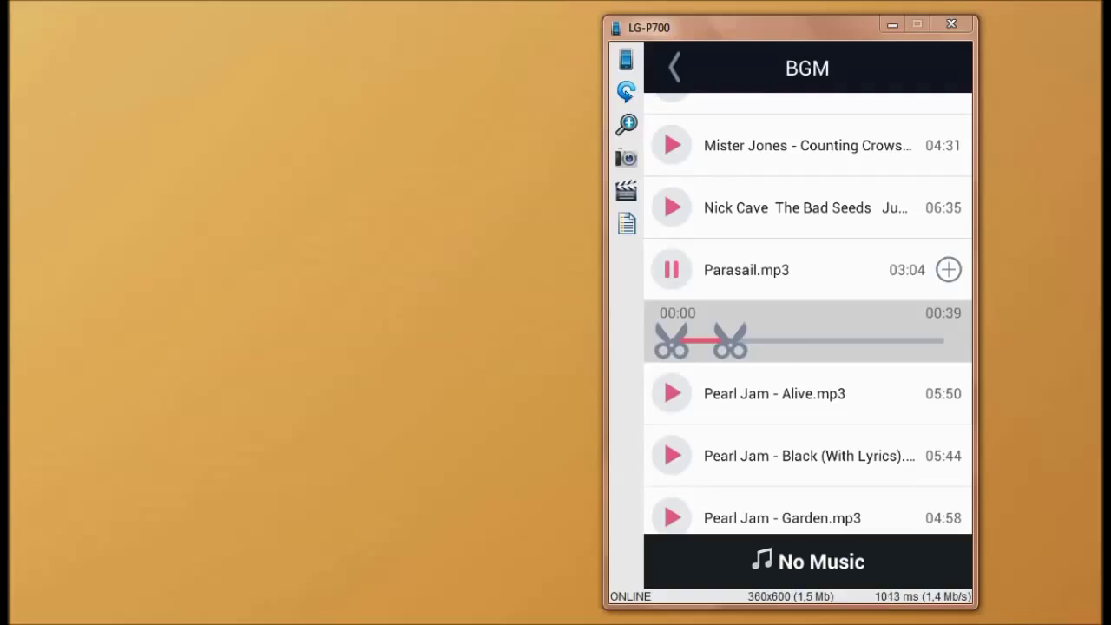
{"action": "left_click", "coordinate": [948, 270]}
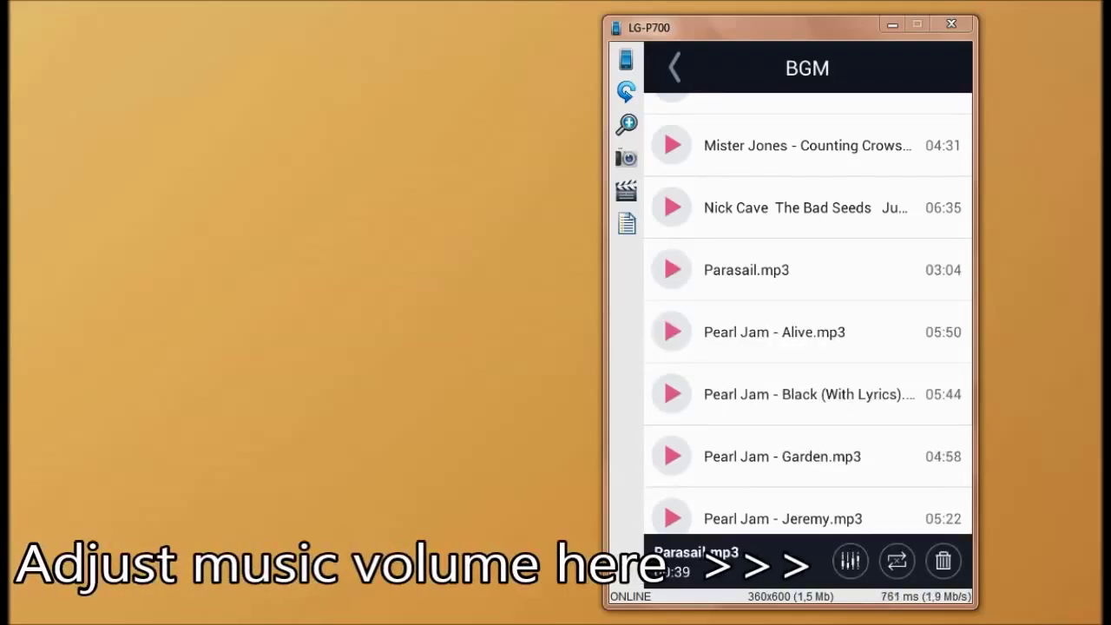
Step: Adjust the volume balance between the video sound and the background music
{"action": "left_click", "coordinate": [850, 561]}
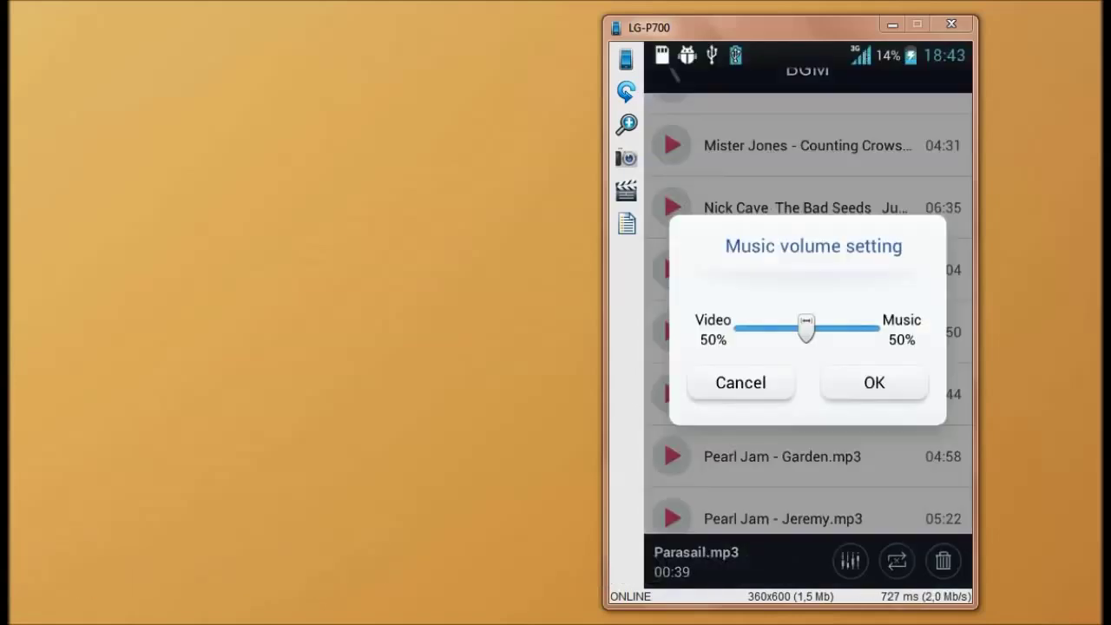
{"action": "left_click_drag", "start_coordinate": [806, 328], "coordinate": [826, 328]}
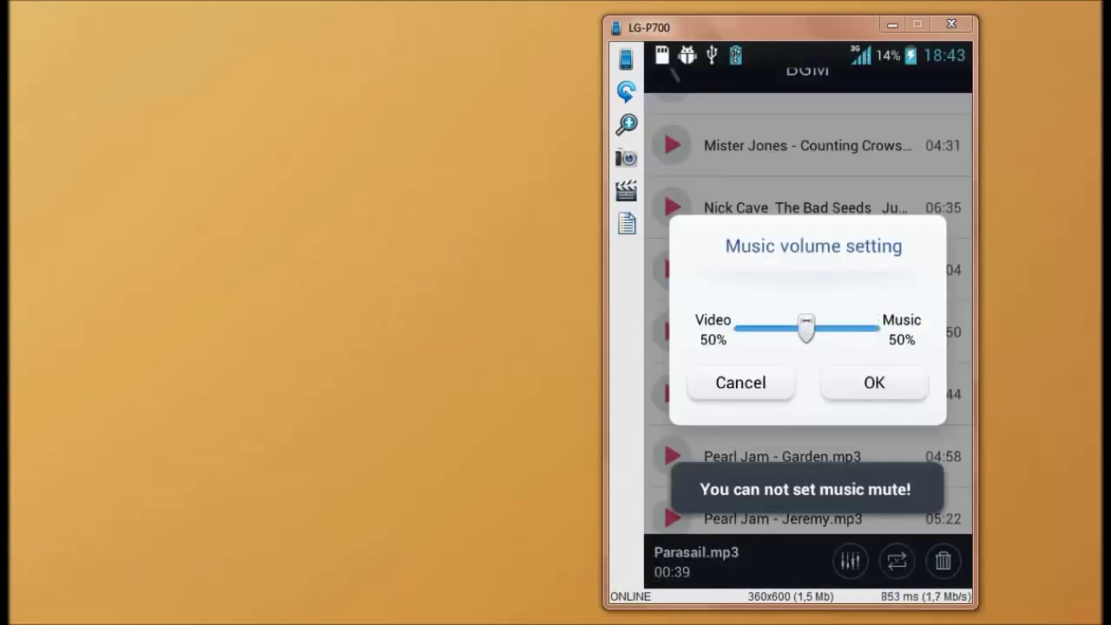
{"action": "left_click_drag", "start_coordinate": [806, 328], "coordinate": [837, 328]}
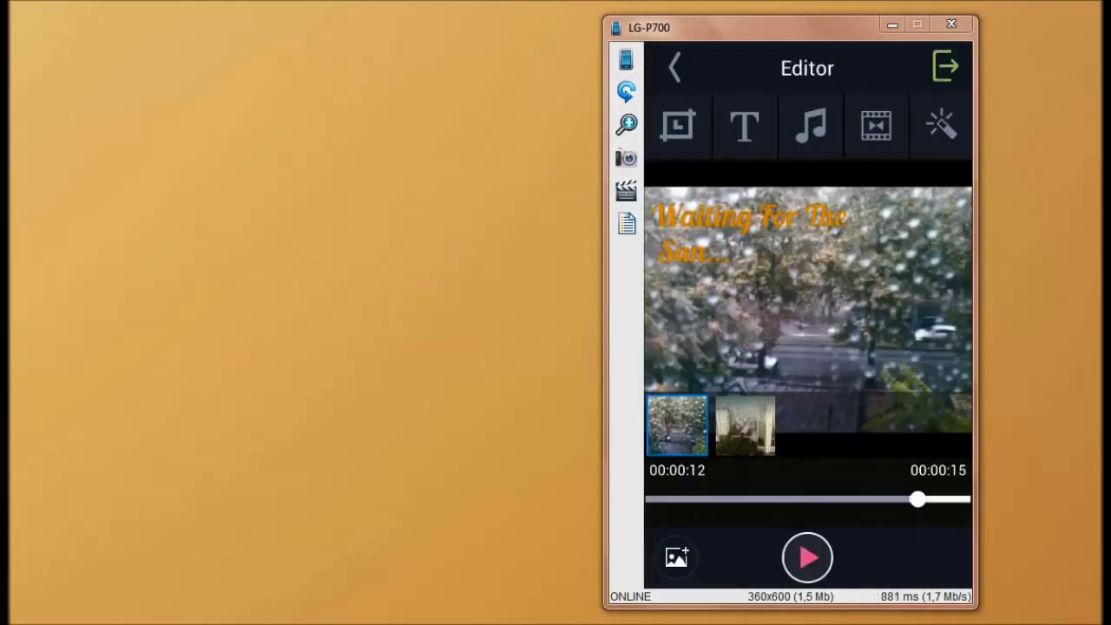
Step: Look through the available transition effects and apply the Retro filter to the video
{"action": "left_click", "coordinate": [876, 126]}
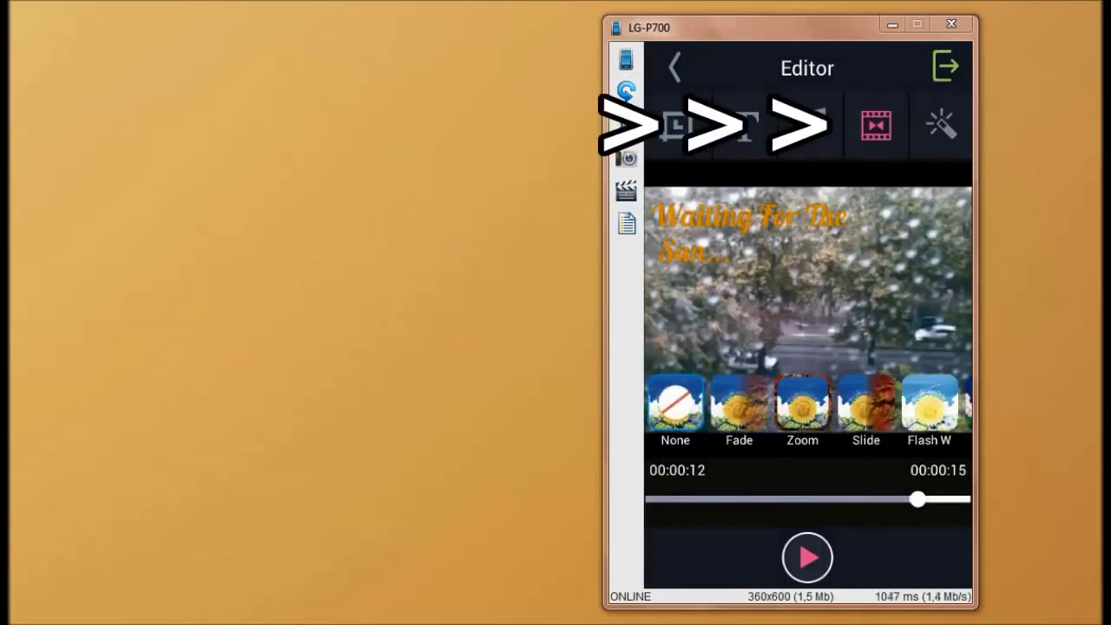
{"action": "left_click_drag", "start_coordinate": [929, 403], "coordinate": [812, 403]}
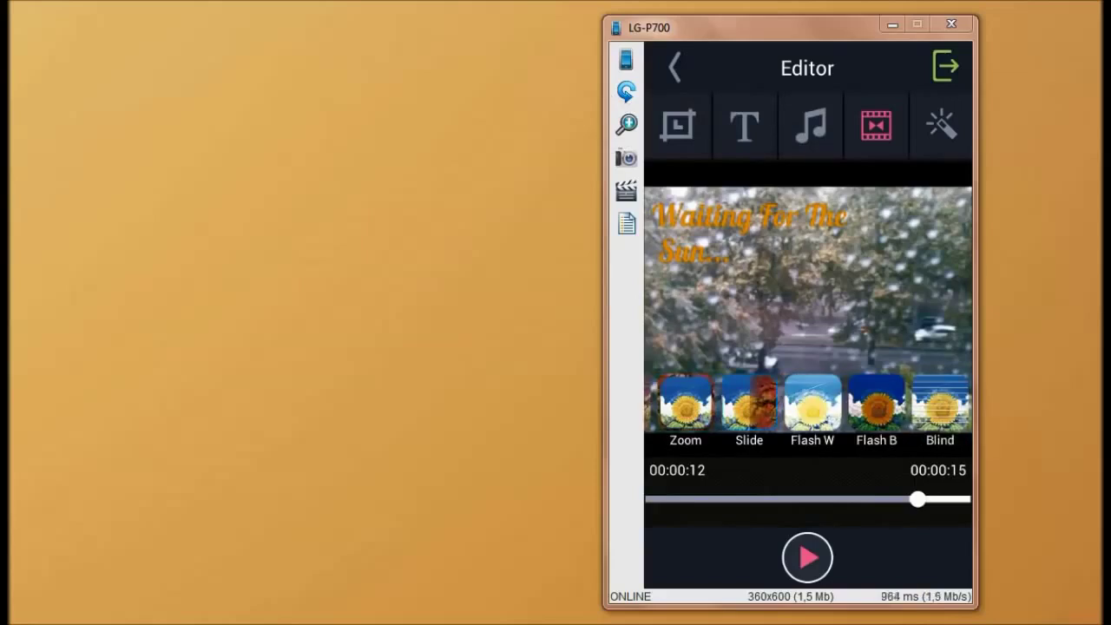
{"action": "left_click", "coordinate": [940, 125]}
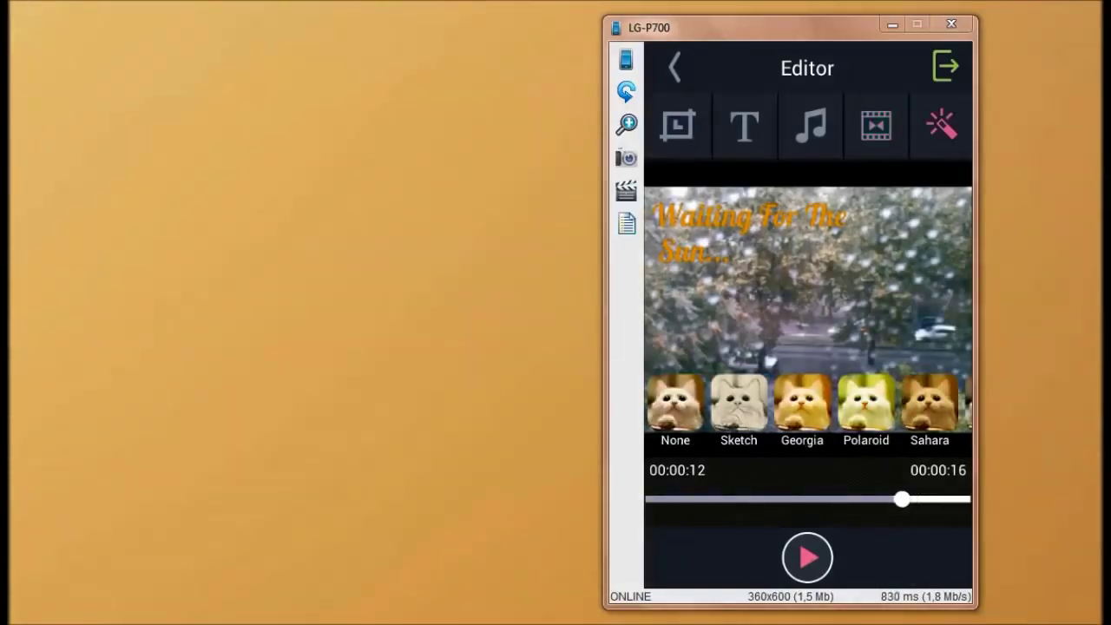
{"action": "left_click_drag", "start_coordinate": [877, 403], "coordinate": [769, 404]}
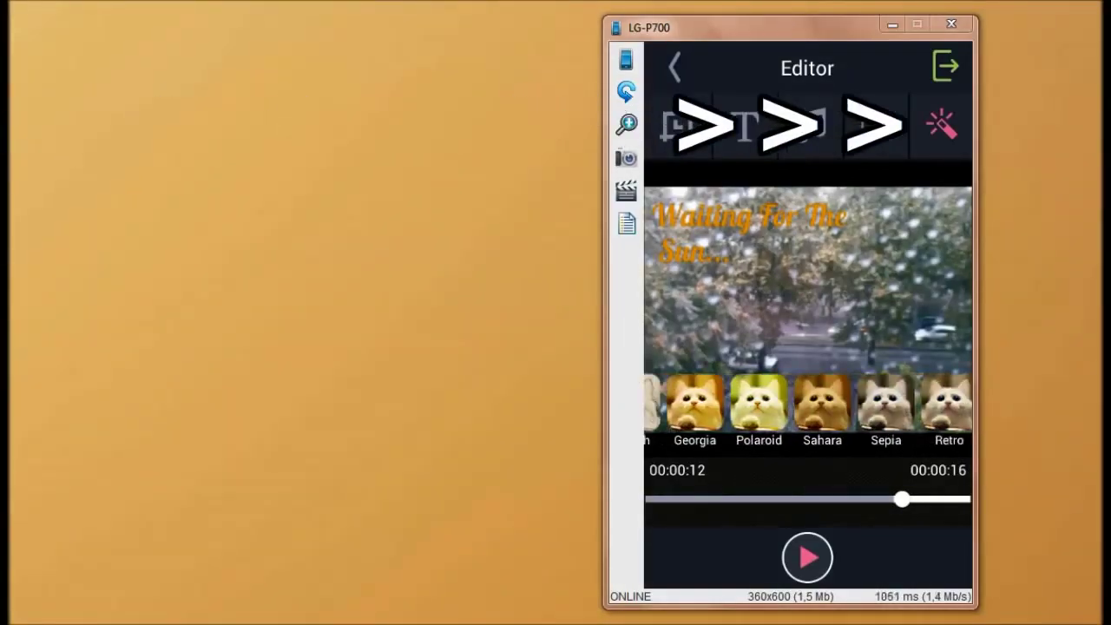
{"action": "left_click", "coordinate": [940, 402]}
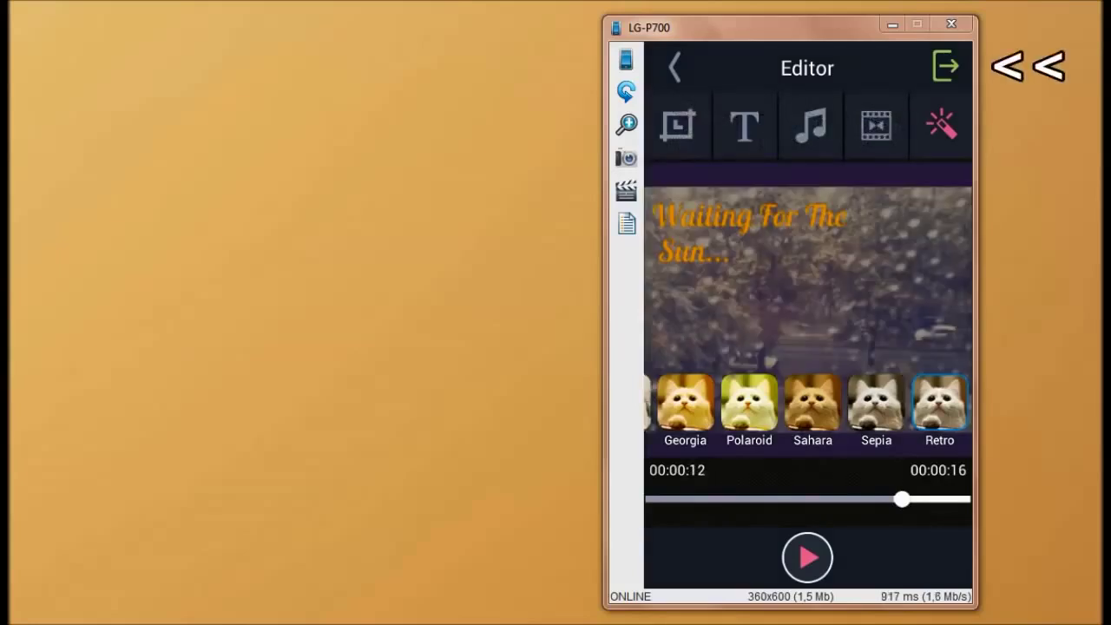
Step: Export the finished video with the Keep Quality option
{"action": "left_click", "coordinate": [945, 67]}
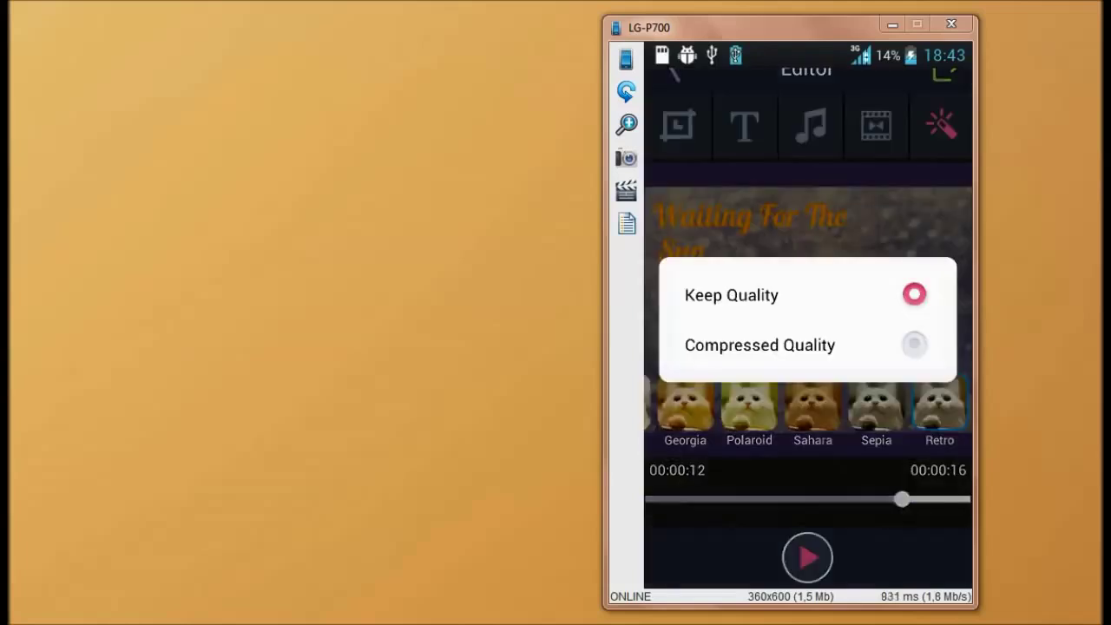
{"action": "left_click", "coordinate": [914, 295]}
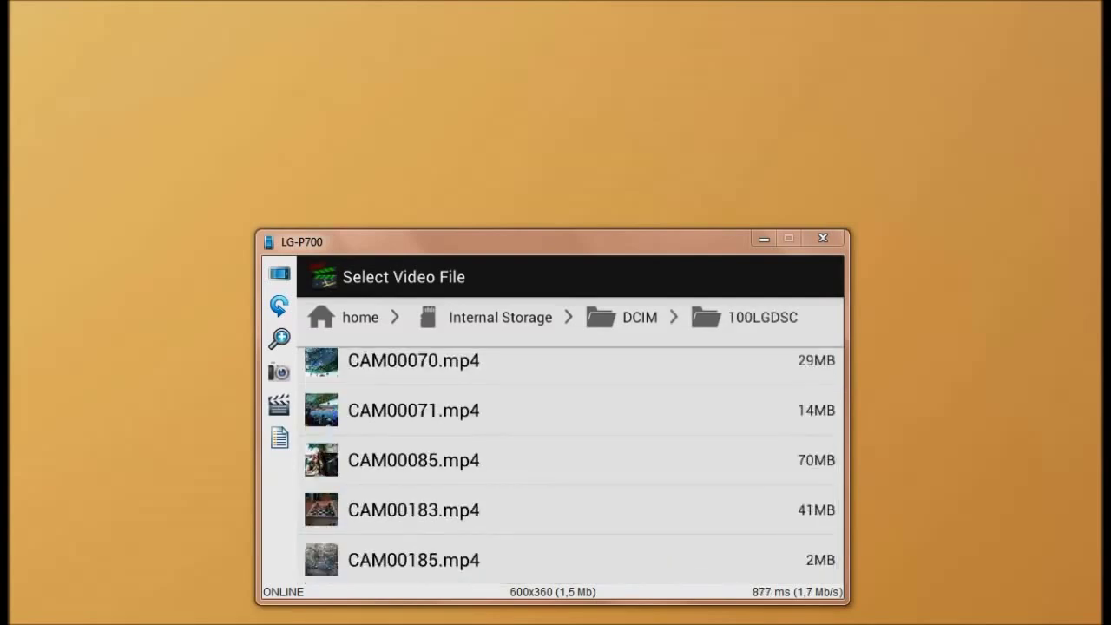
Step: In Android Studio Free, choose CAM00185.mp4 from the 100LGDSC folder and look through the available editing options
{"action": "left_click", "coordinate": [569, 560]}
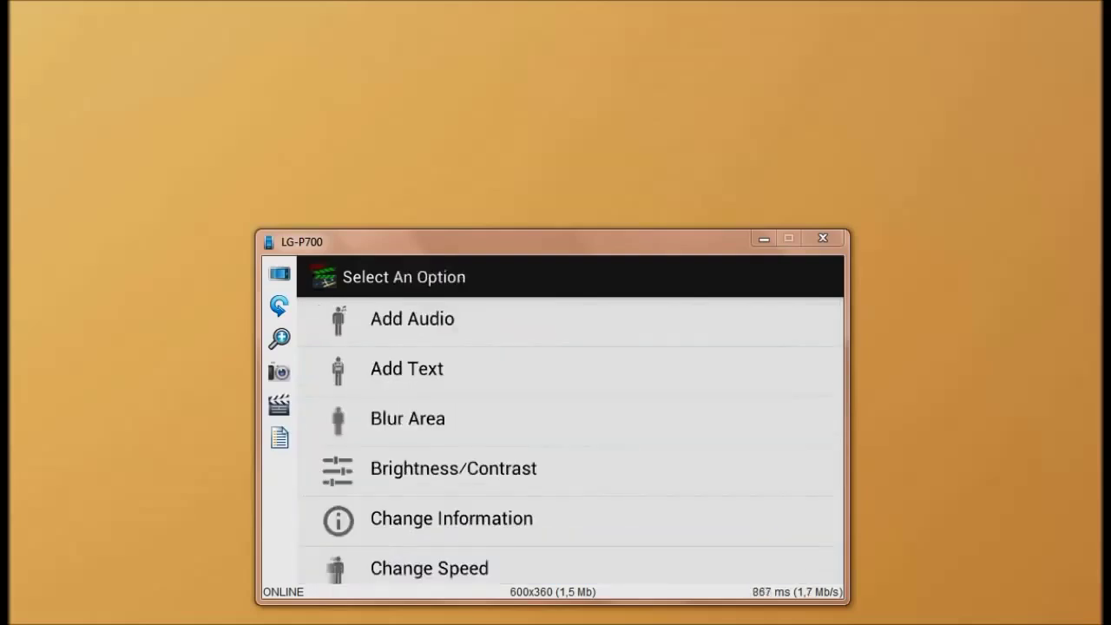
{"action": "scroll", "coordinate": [569, 434], "scroll_direction": "down", "scroll_amount": 10}
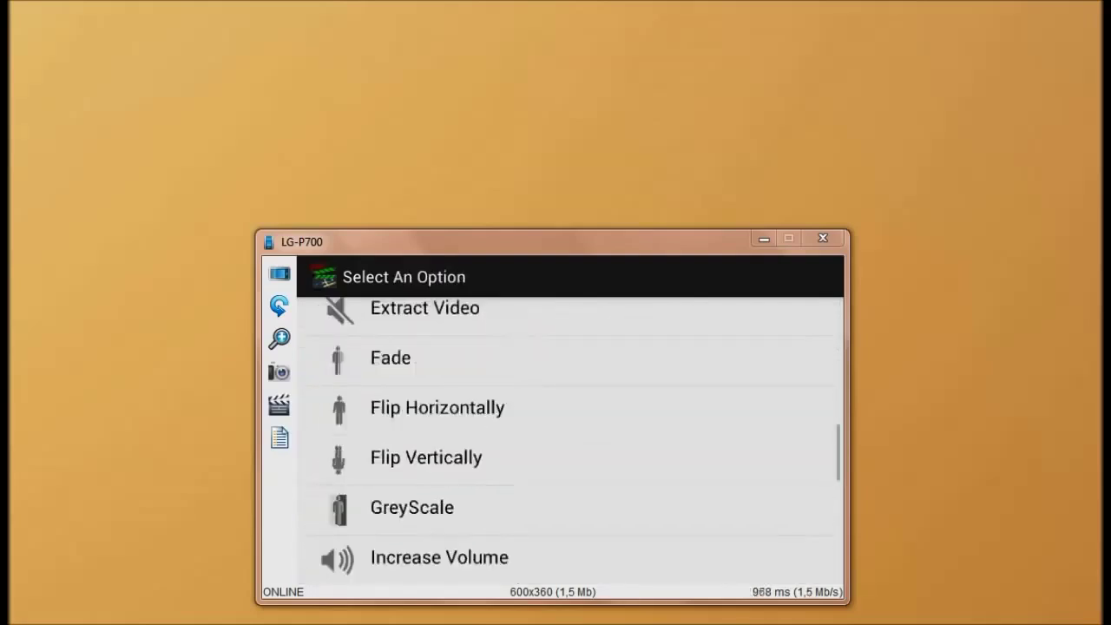
{"action": "scroll", "coordinate": [569, 441], "scroll_direction": "down", "scroll_amount": 5}
{"action": "scroll", "coordinate": [569, 441], "scroll_direction": "up", "scroll_amount": 3}
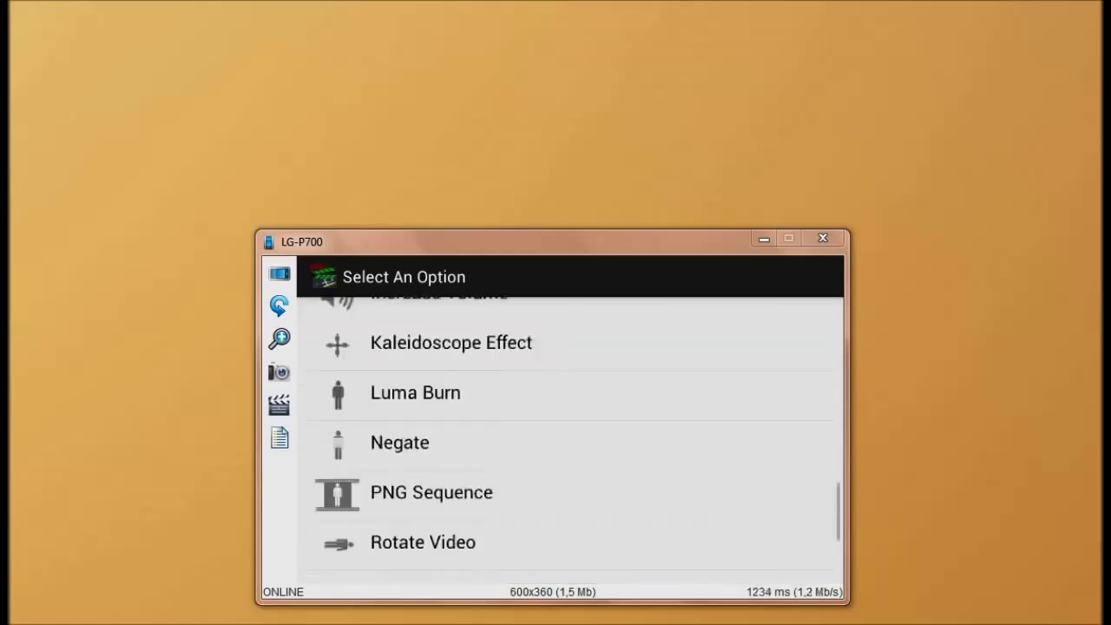
{"action": "scroll", "coordinate": [569, 434], "scroll_direction": "up", "scroll_amount": 15}
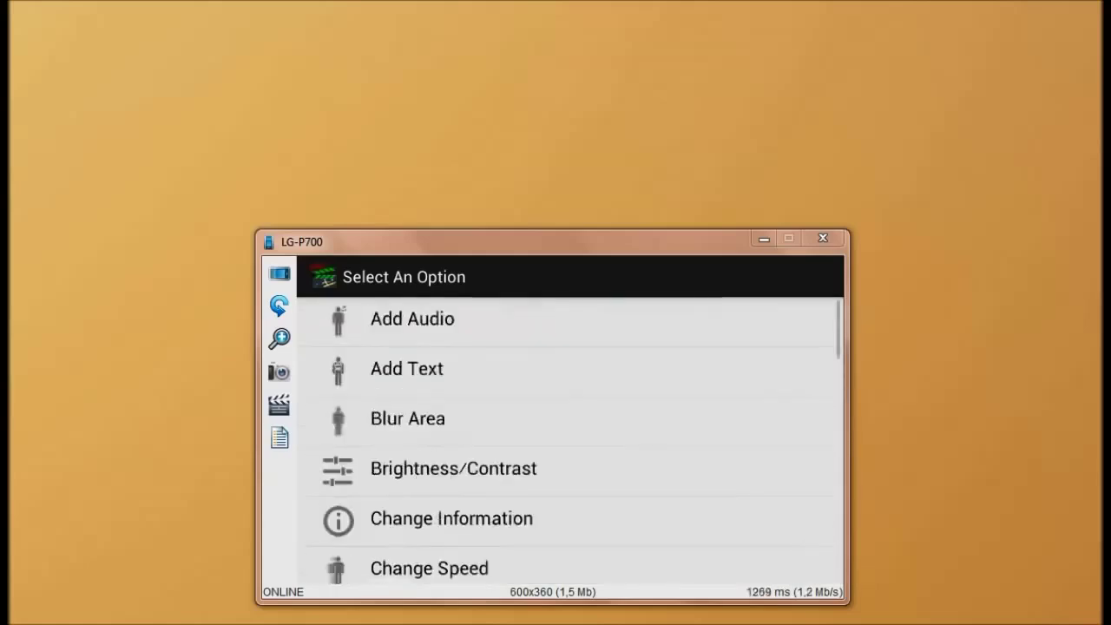
{"action": "scroll", "coordinate": [569, 434], "scroll_direction": "down", "scroll_amount": 1}
{"action": "scroll", "coordinate": [569, 434], "scroll_direction": "down", "scroll_amount": 2}
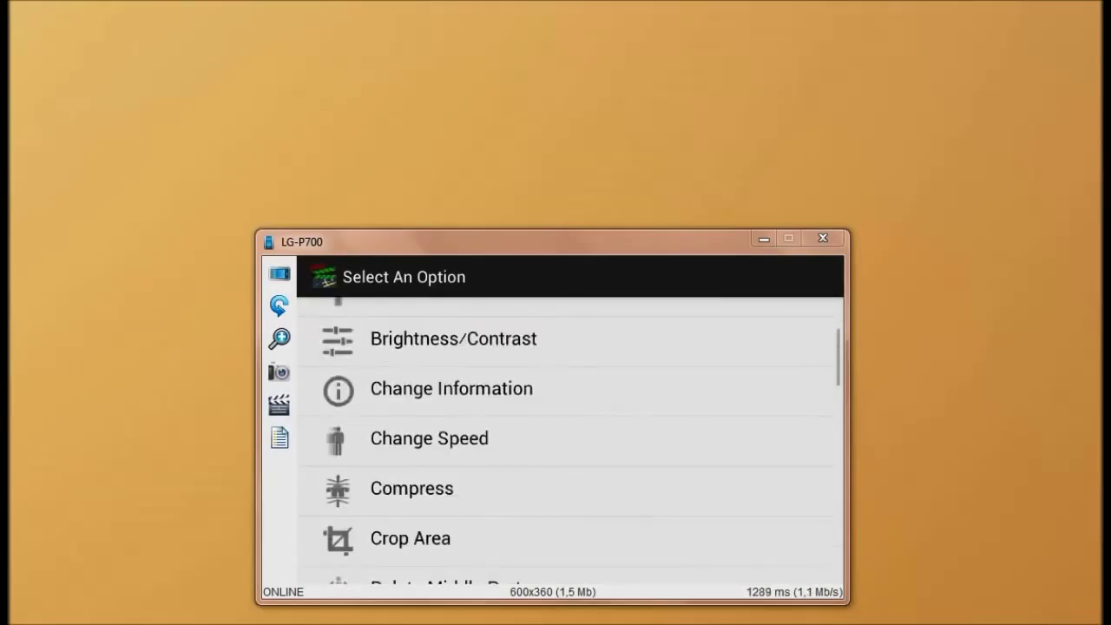
Step: Change the speed of the entire CAM00185.mp4 clip to 4.0X
{"action": "left_click", "coordinate": [569, 438]}
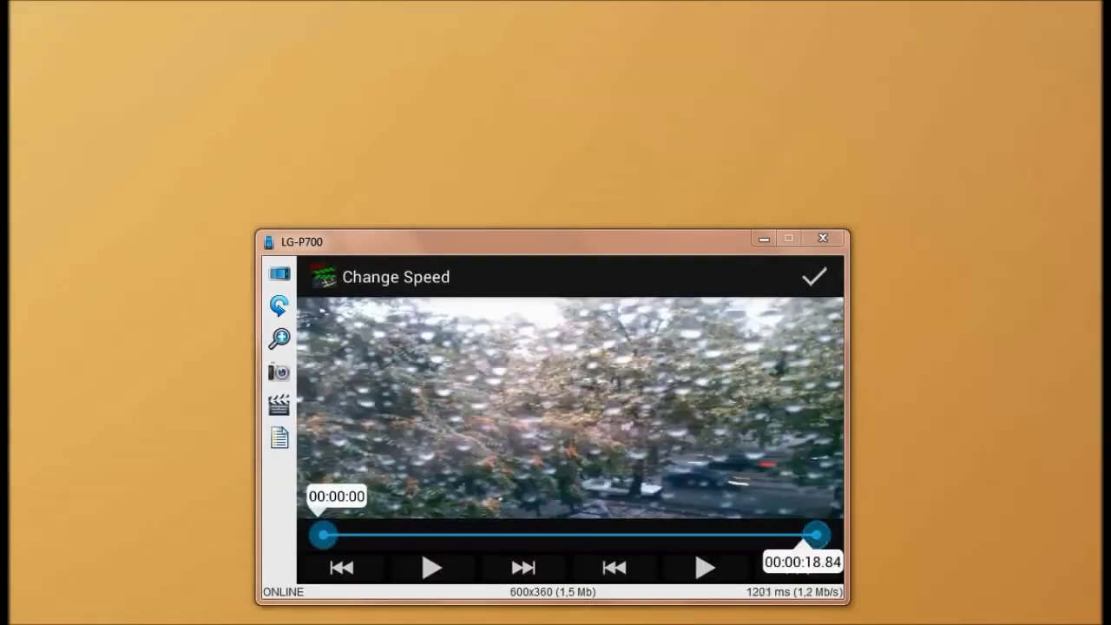
{"action": "left_click", "coordinate": [814, 277]}
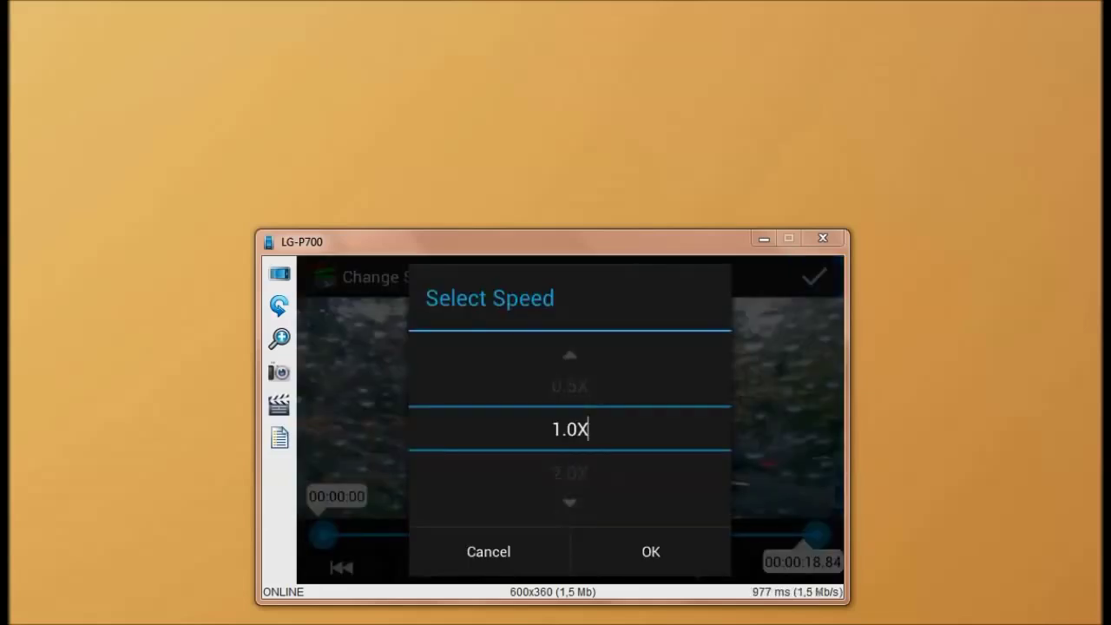
{"action": "left_click_drag", "start_coordinate": [570, 472], "coordinate": [570, 386]}
{"action": "left_click", "coordinate": [569, 430]}
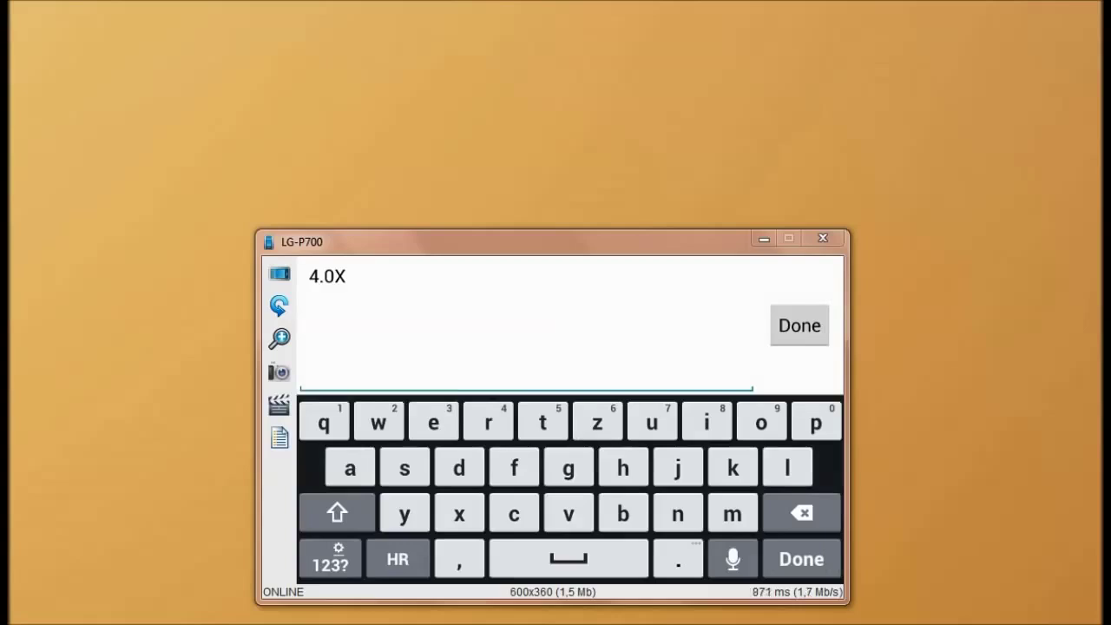
{"action": "key", "text": "Escape"}
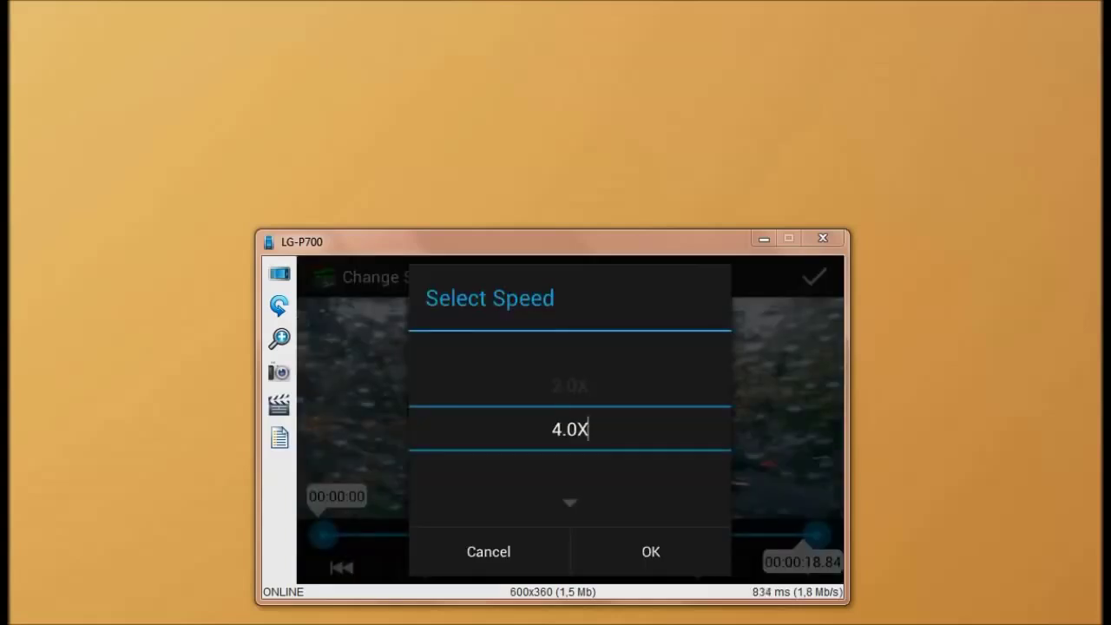
{"action": "left_click", "coordinate": [651, 552]}
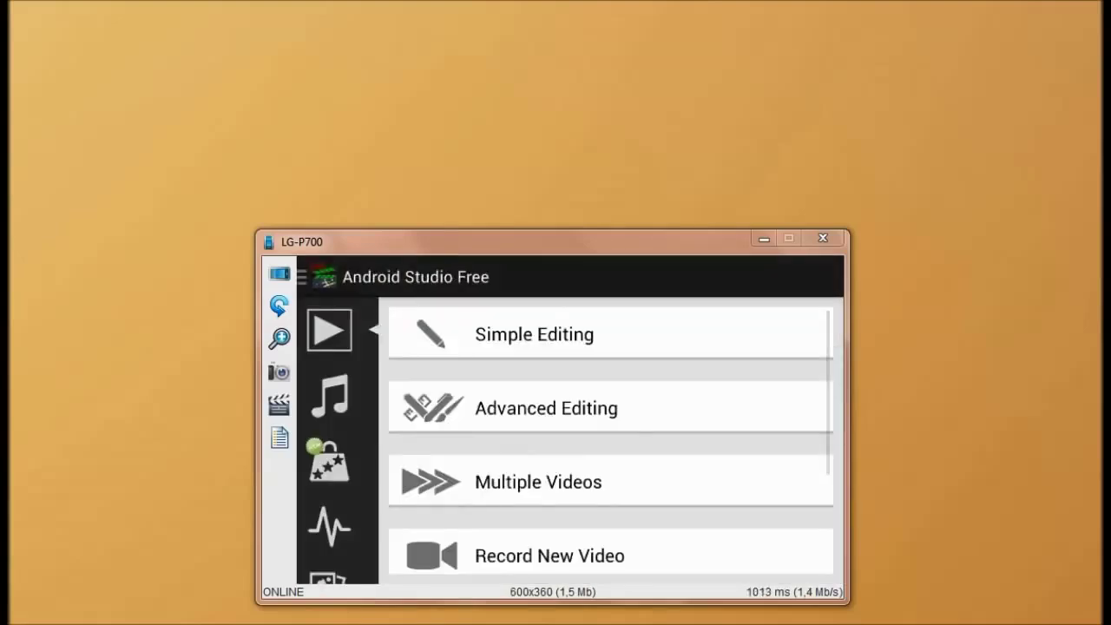
{"action": "scroll", "coordinate": [329, 440], "scroll_direction": "down", "scroll_amount": 1}
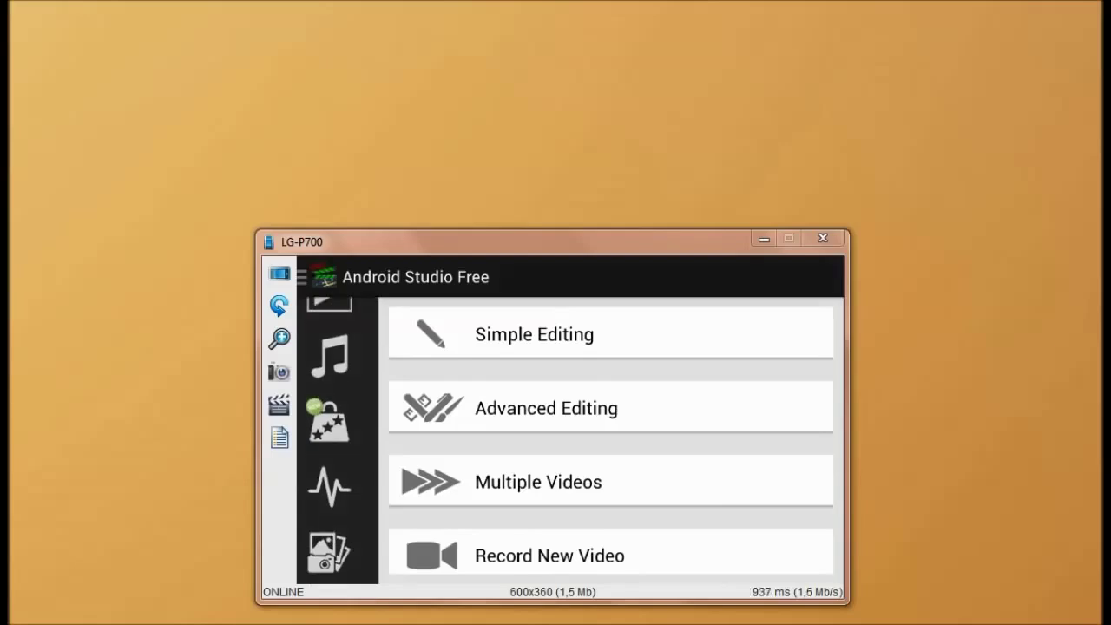